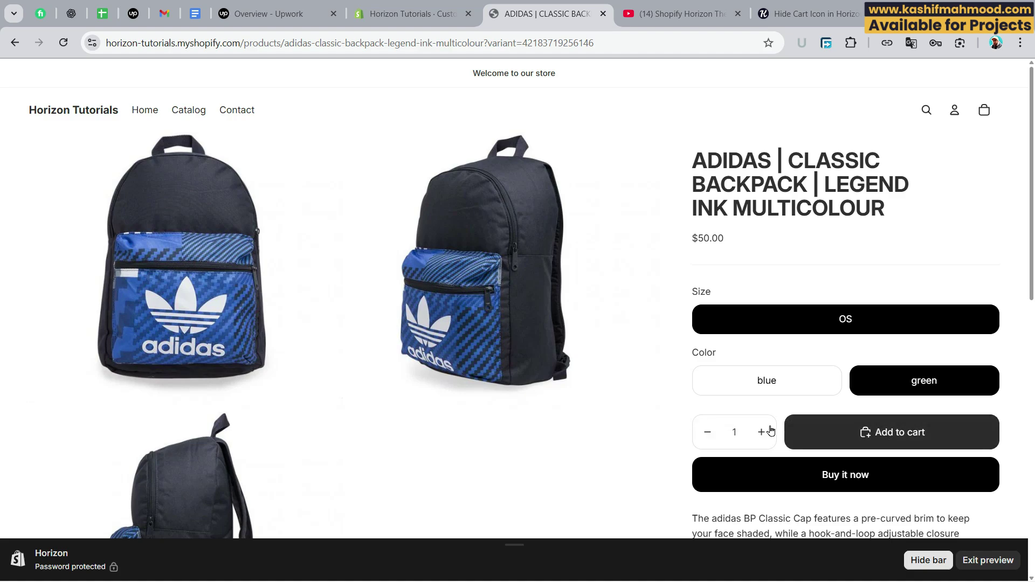
{"action": "left_click", "coordinate": [886, 432]}
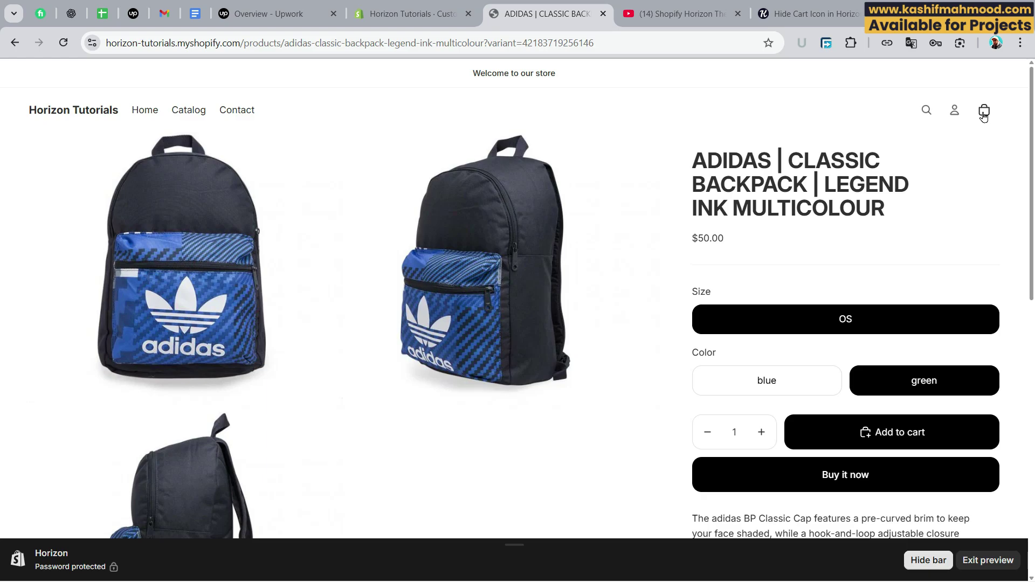
{"action": "left_click", "coordinate": [672, 13]}
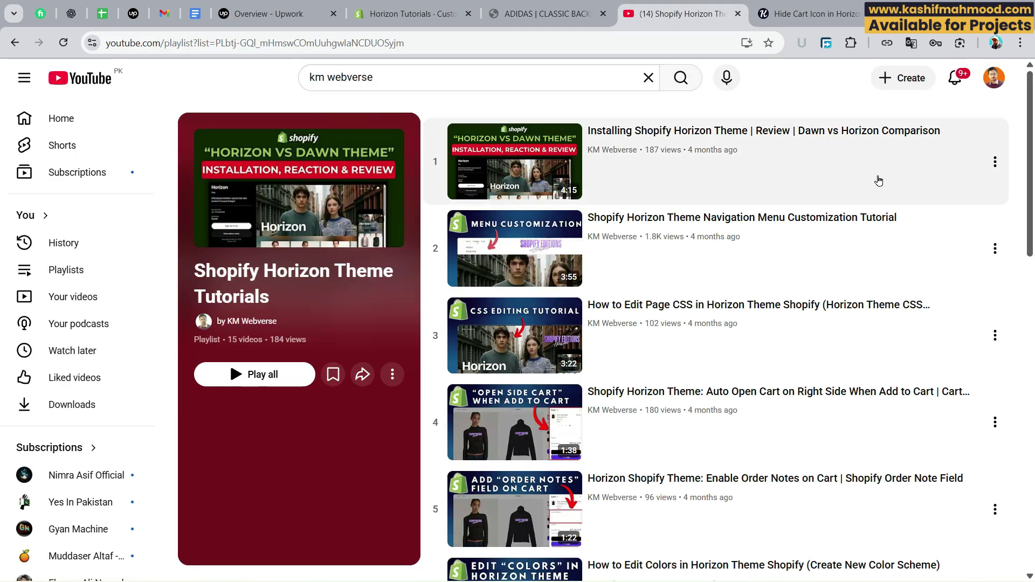
{"action": "left_click_drag", "start_coordinate": [1032, 178], "coordinate": [1021, 143]}
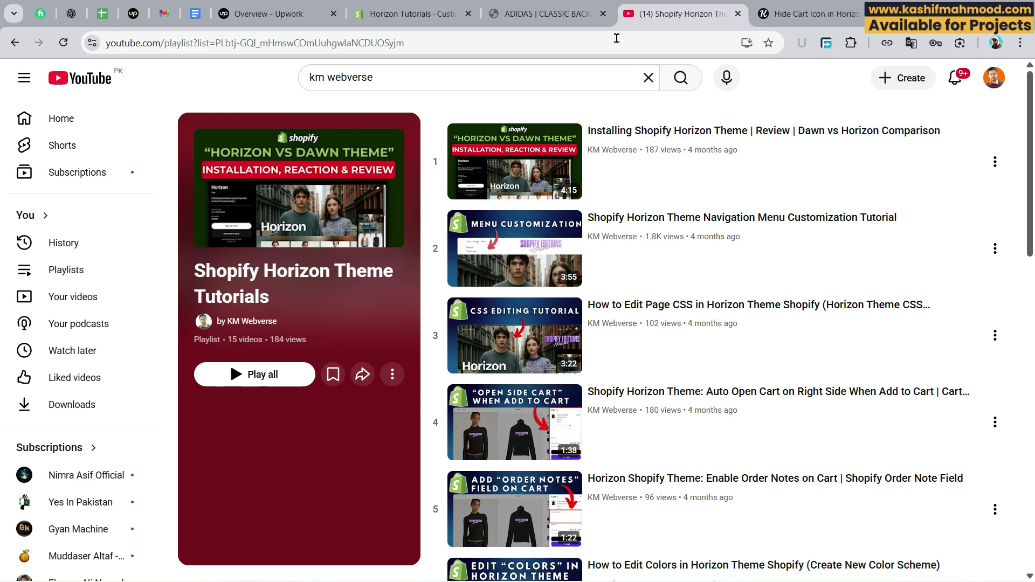
{"action": "left_click", "coordinate": [545, 14]}
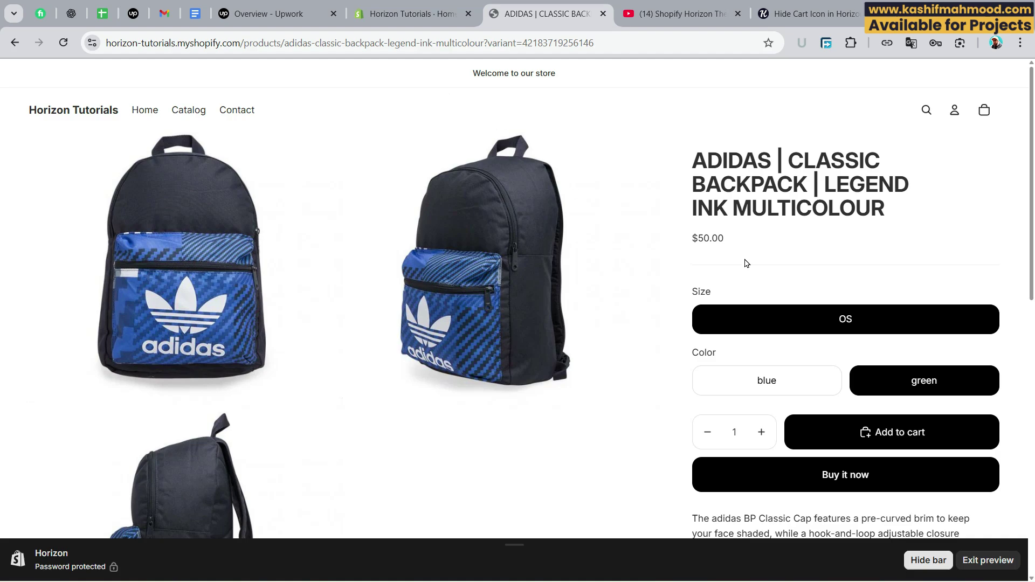
- Switch to the Shopify admin and open the online store's current Horizon theme in the theme editor
{"action": "left_click", "coordinate": [405, 15]}
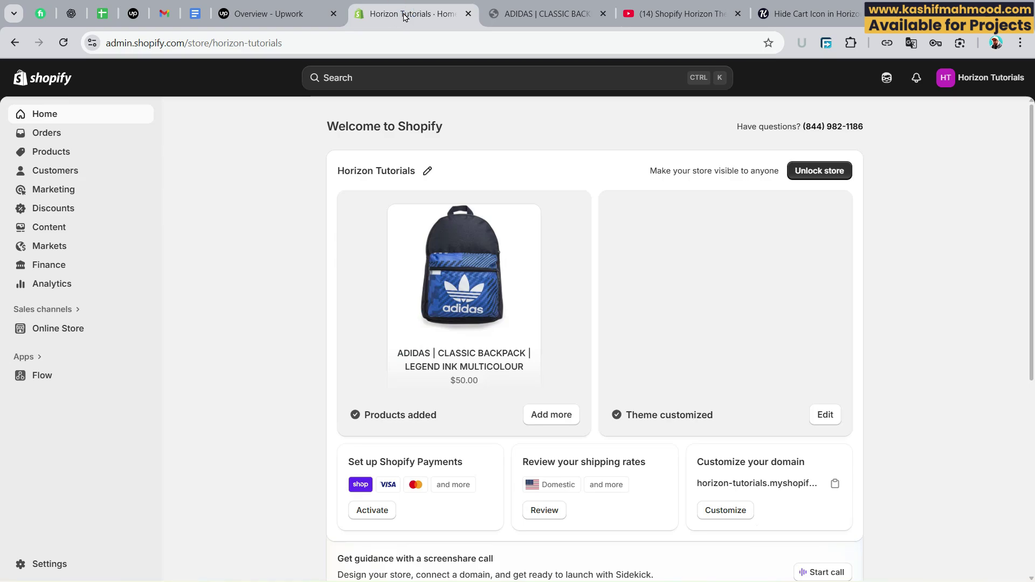
{"action": "left_click", "coordinate": [47, 331]}
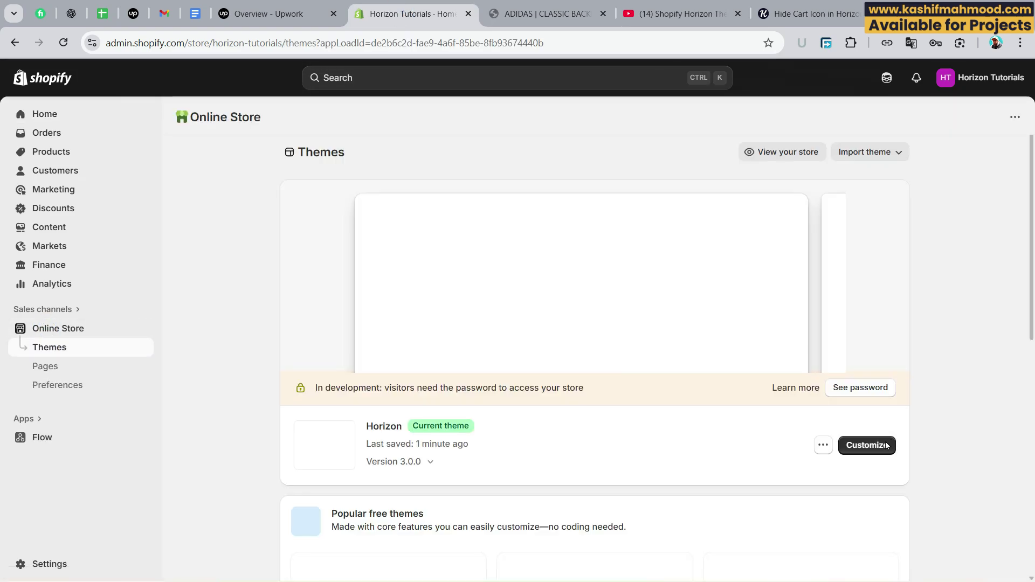
{"action": "left_click", "coordinate": [871, 446]}
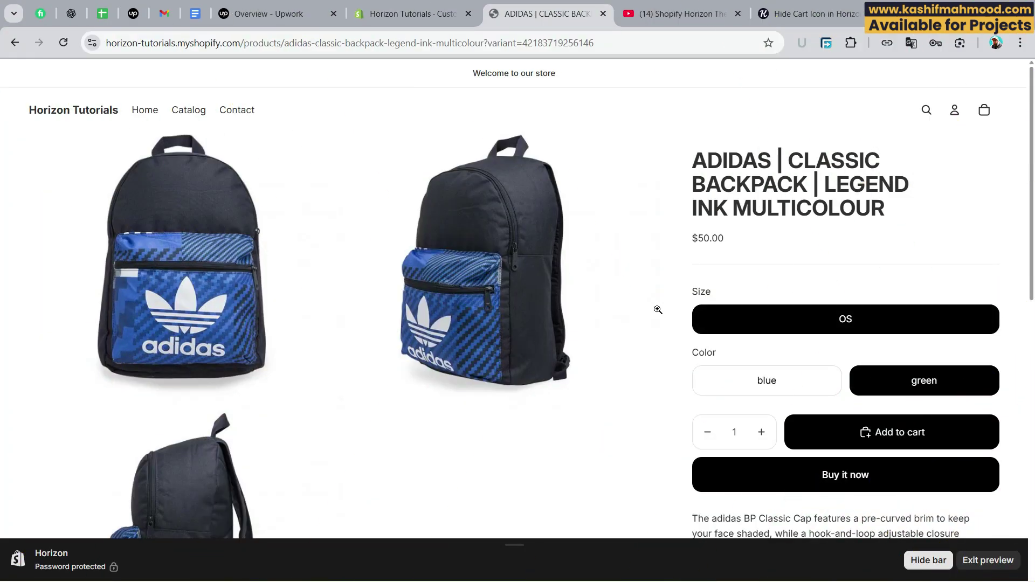
{"action": "left_click", "coordinate": [425, 16]}
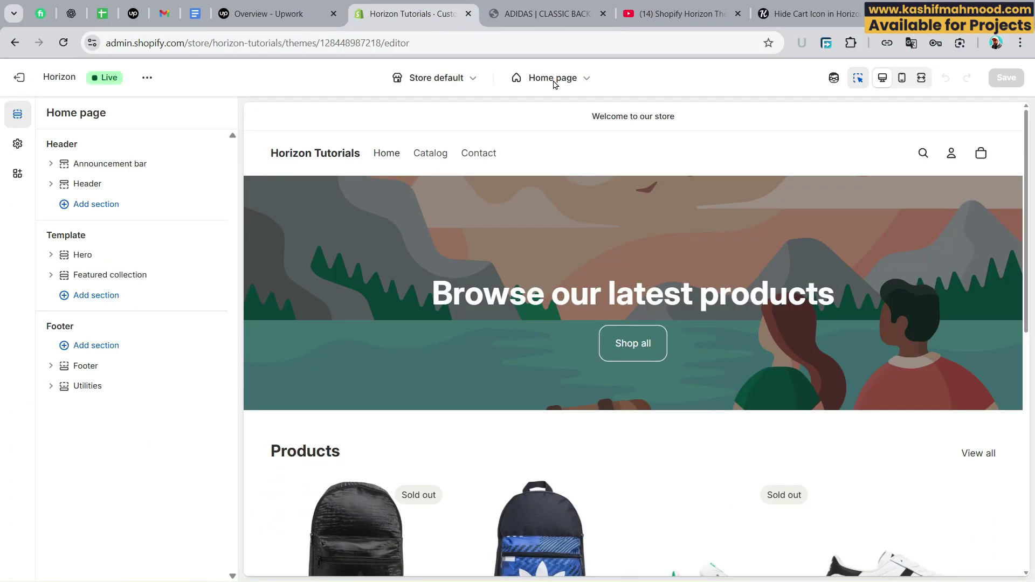
- Open the Default product template and change its preview product to ADIDAS | CLASSIC BACKPACK | LEGEND INK MULTICOLOUR
{"action": "left_click", "coordinate": [558, 85]}
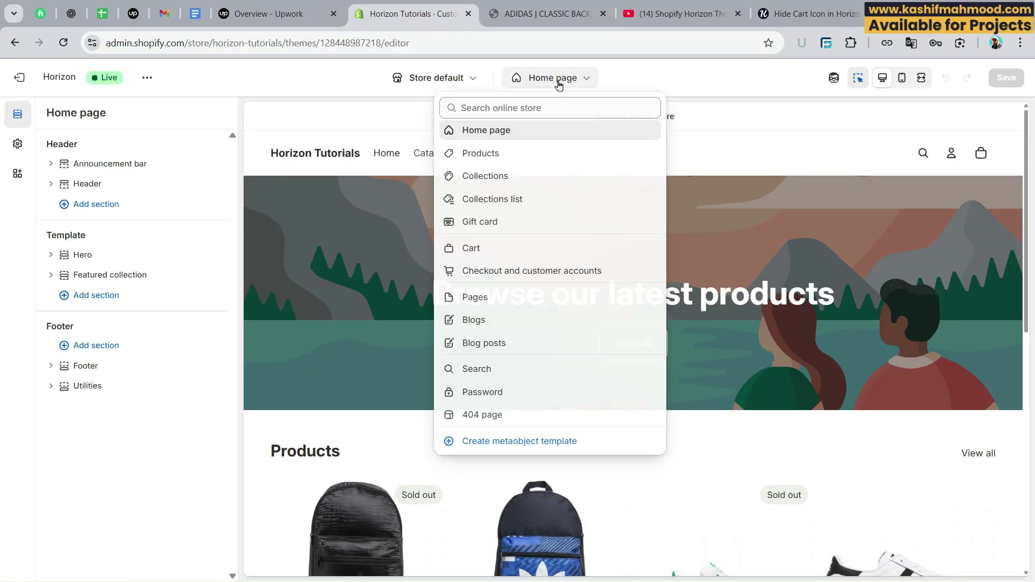
{"action": "left_click", "coordinate": [487, 154]}
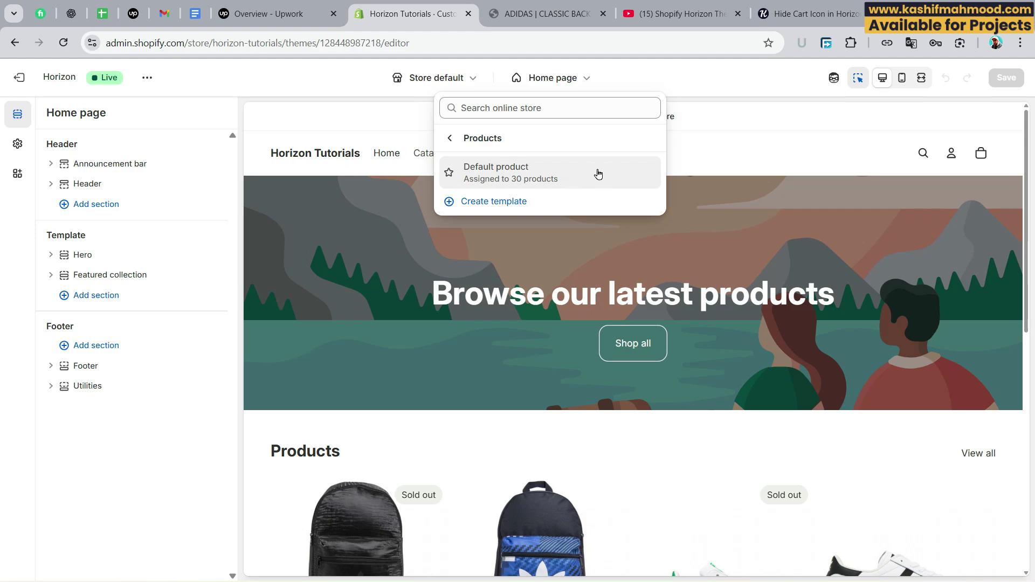
{"action": "left_click", "coordinate": [597, 169]}
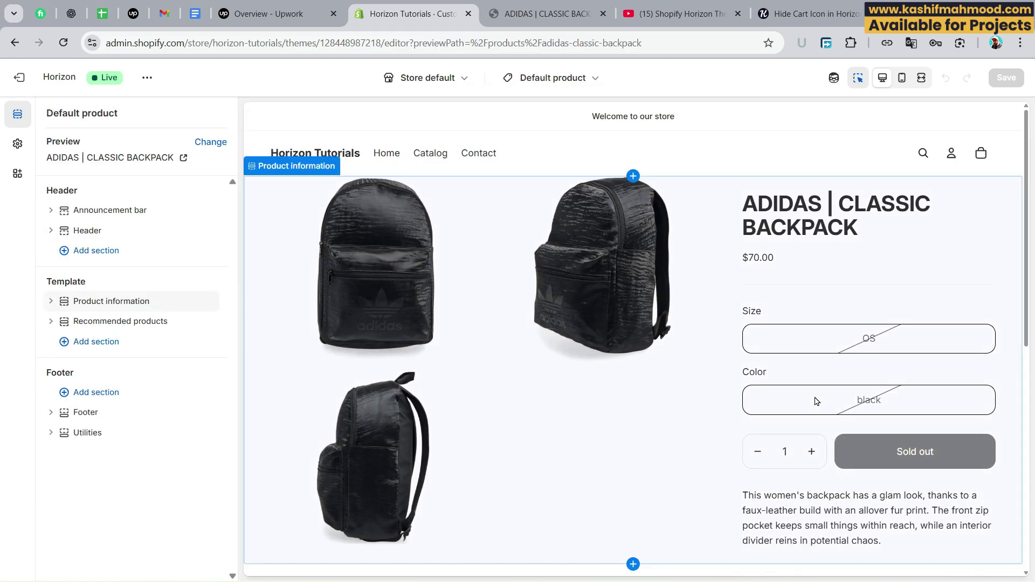
{"action": "left_click", "coordinate": [205, 147]}
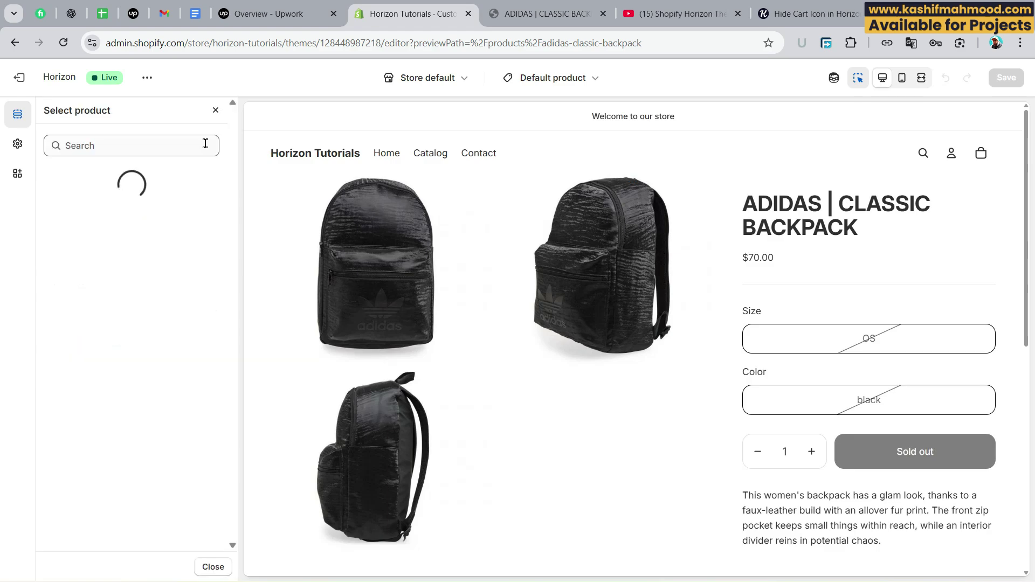
{"action": "left_click", "coordinate": [125, 213]}
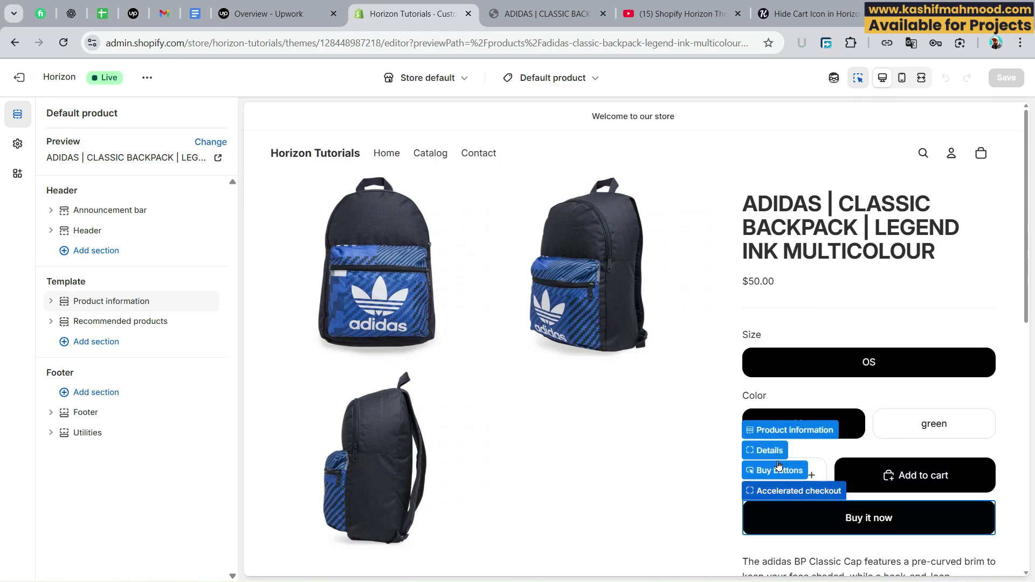
- Hide the Add to cart and Quantity blocks within the Buy buttons of the Product information section
{"action": "left_click", "coordinate": [51, 305]}
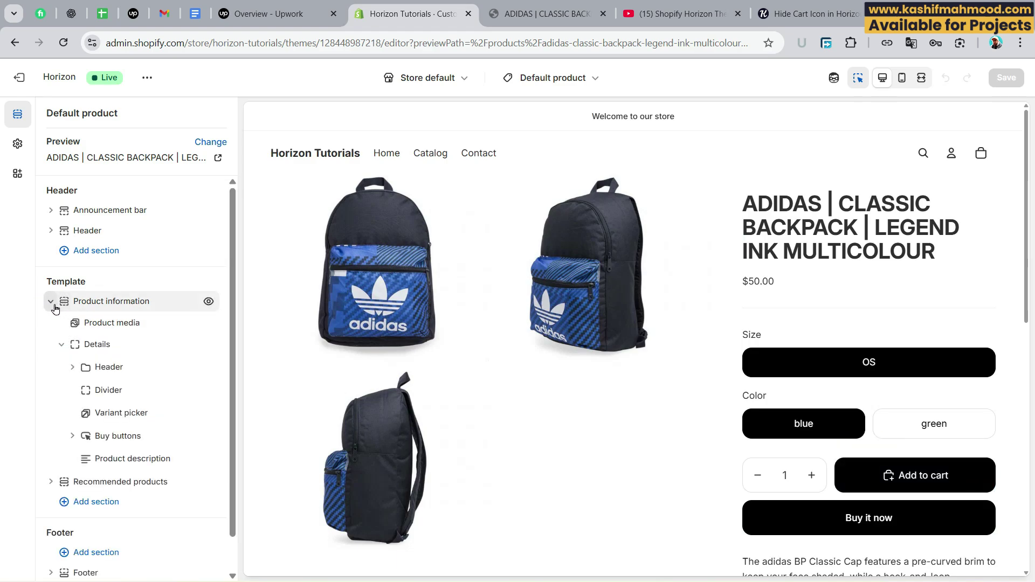
{"action": "left_click", "coordinate": [60, 345]}
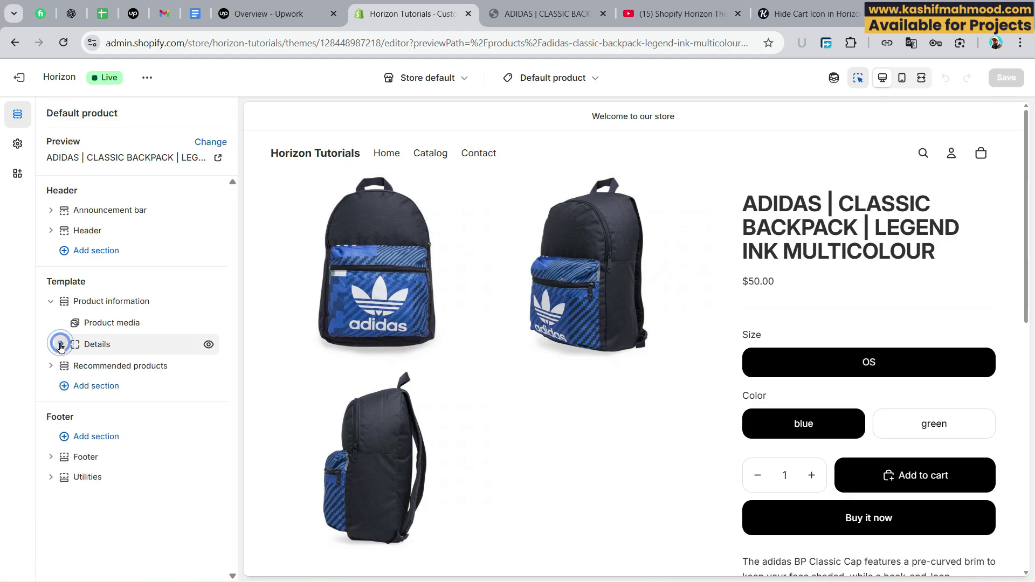
{"action": "left_click", "coordinate": [60, 345]}
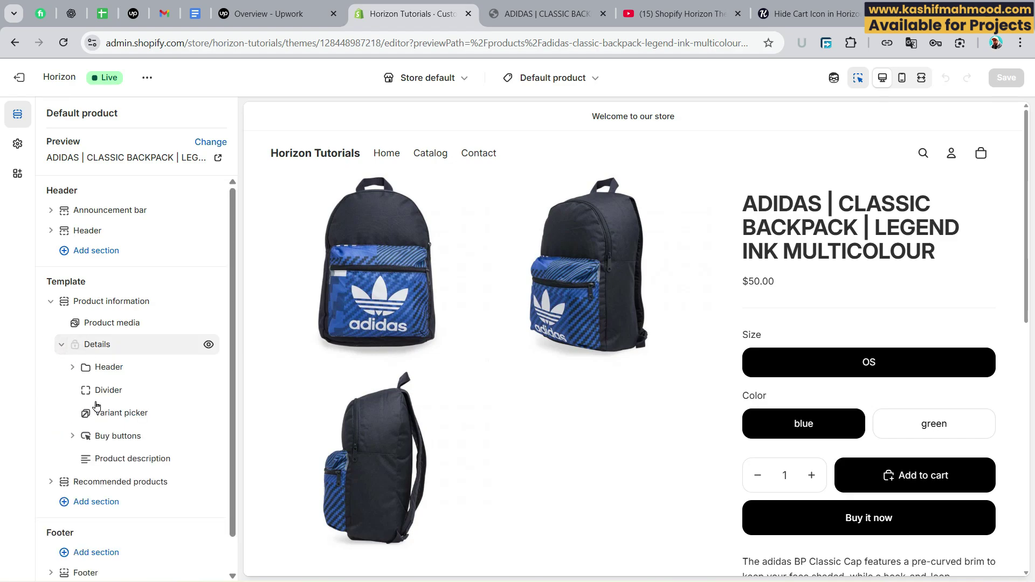
{"action": "left_click", "coordinate": [73, 440]}
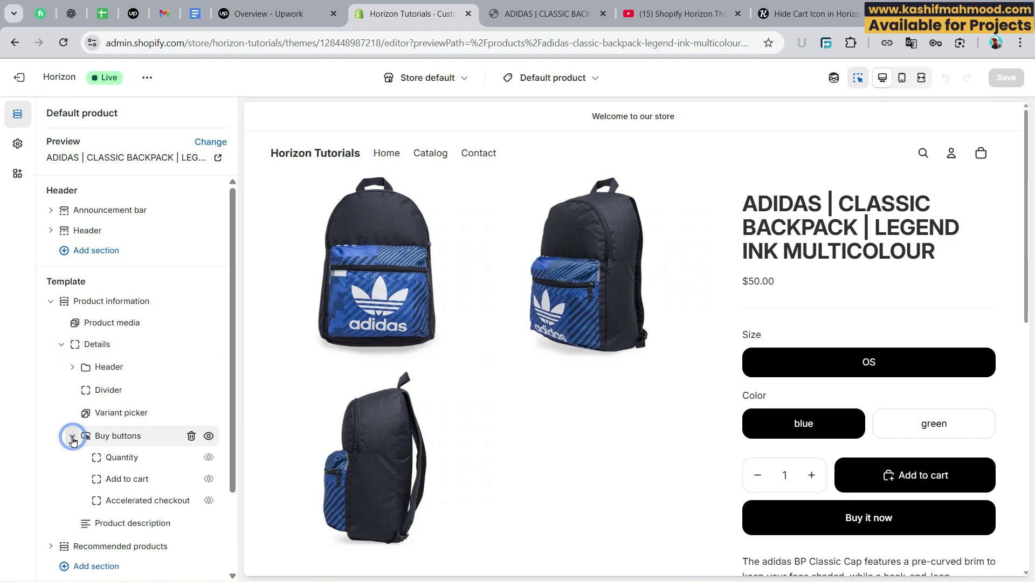
{"action": "left_click", "coordinate": [208, 480]}
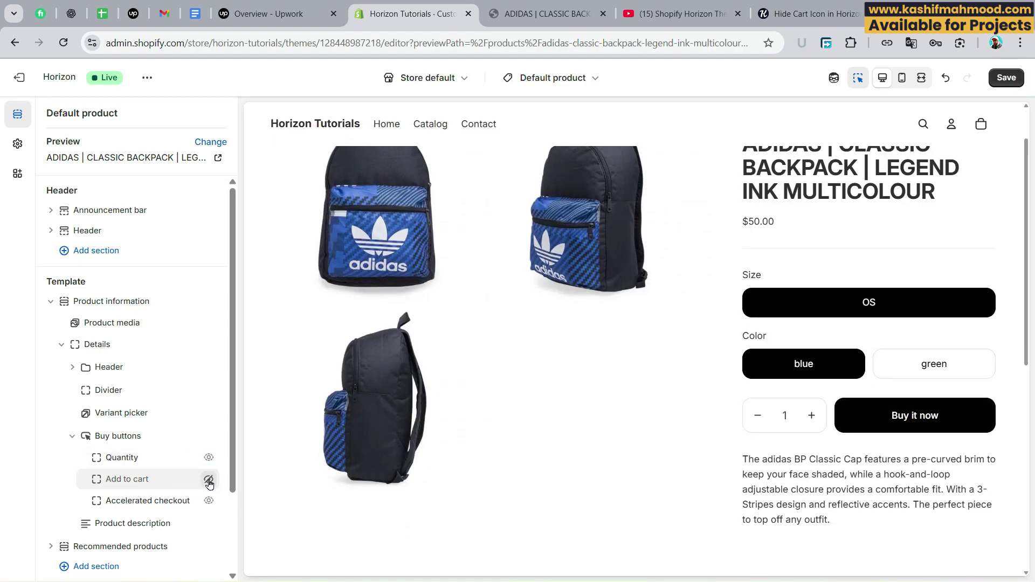
{"action": "left_click", "coordinate": [209, 458]}
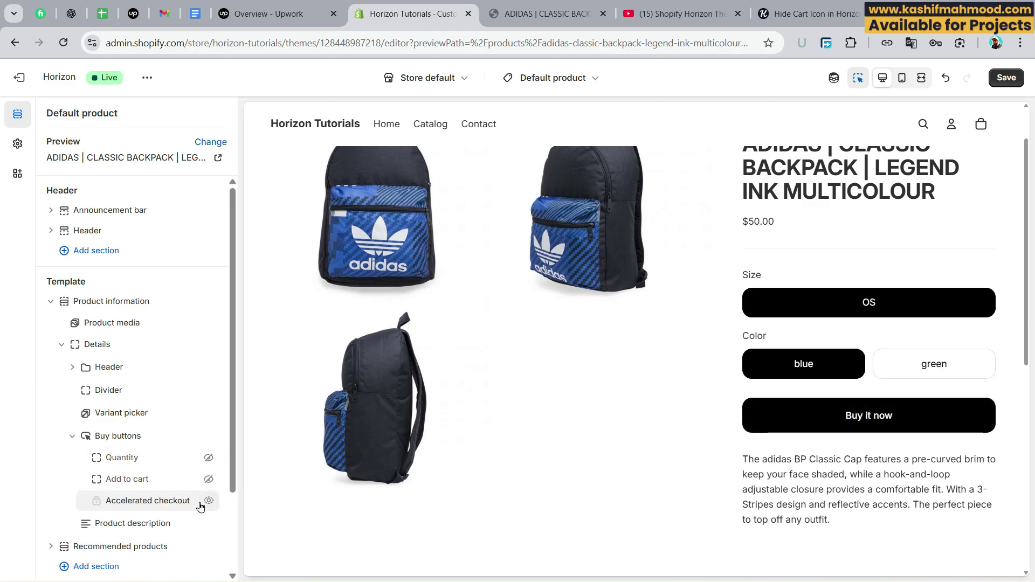
- Hide the Accelerated checkout block within the Buy buttons and save the product template
{"action": "left_click", "coordinate": [209, 502]}
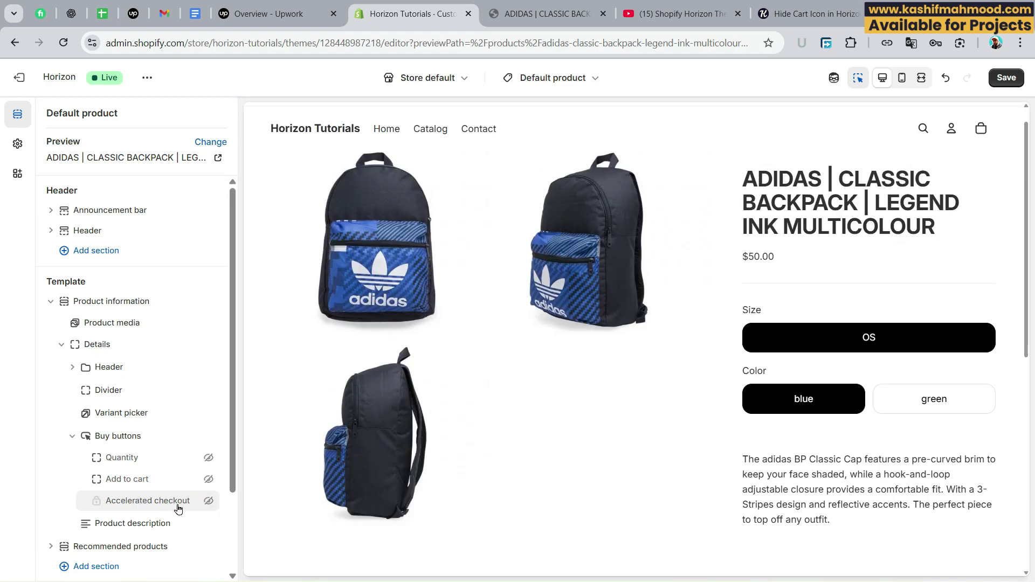
{"action": "left_click", "coordinate": [211, 502]}
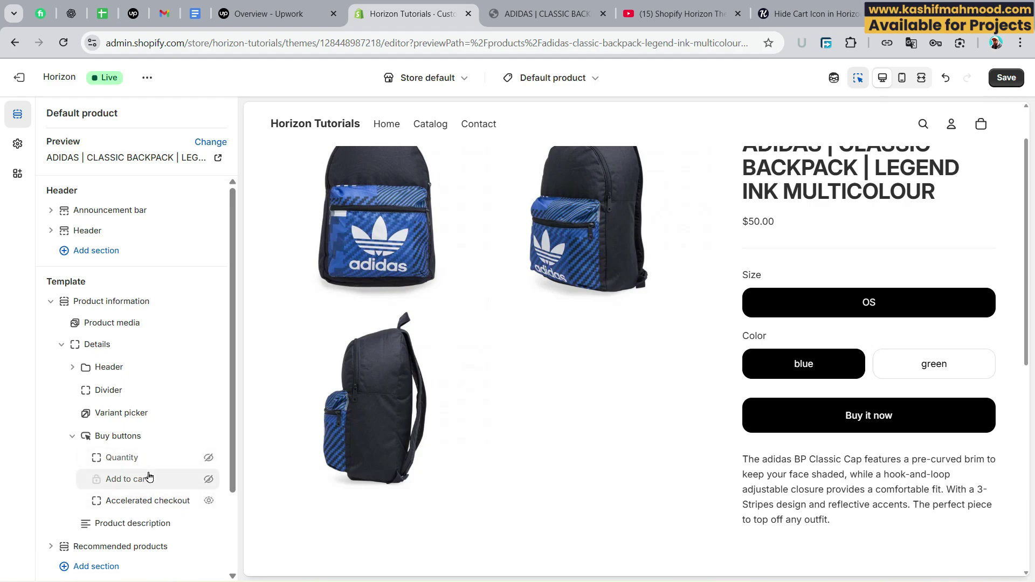
{"action": "left_click", "coordinate": [207, 502]}
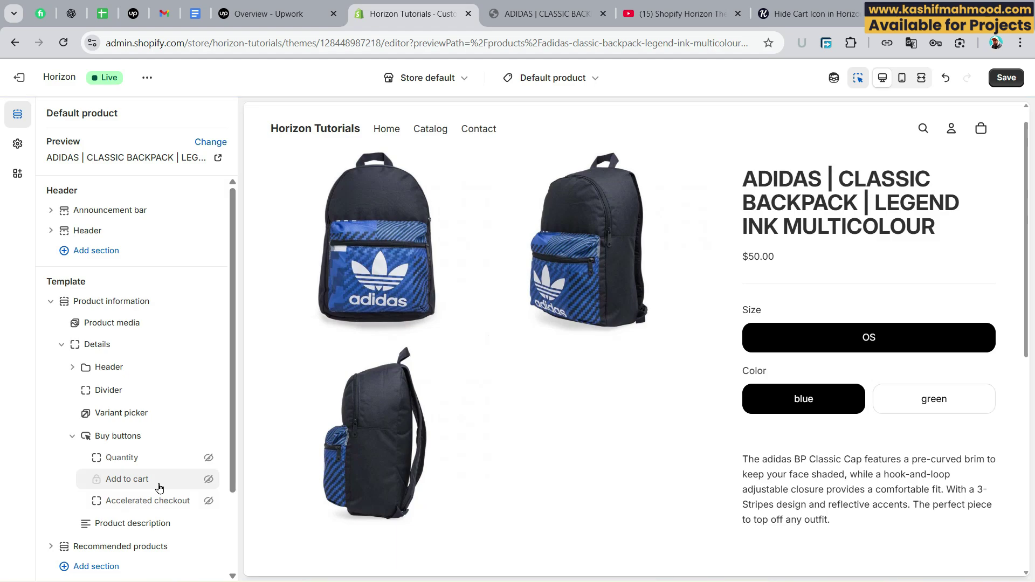
{"action": "left_click", "coordinate": [1007, 78]}
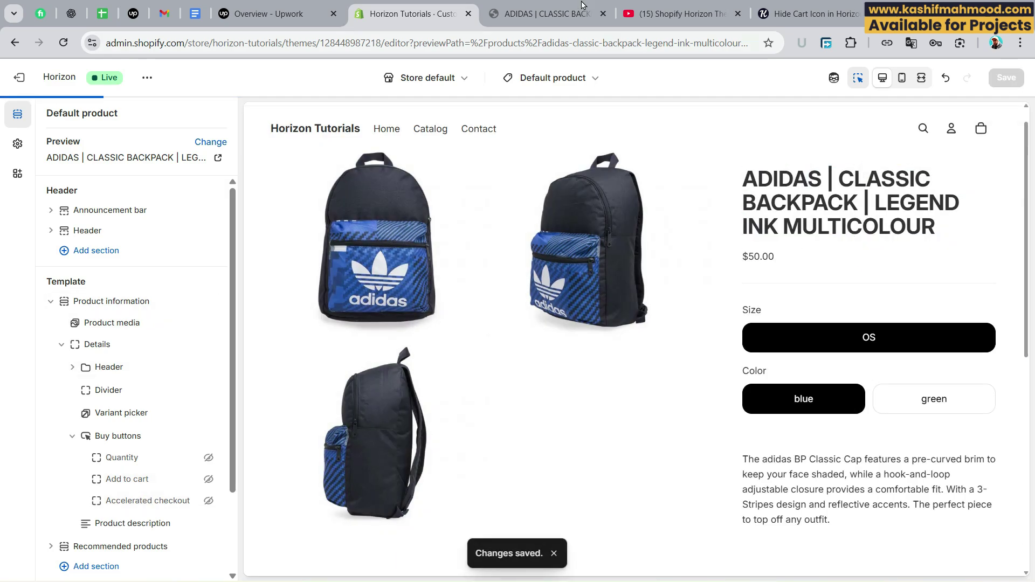
- Switch to the backpack's storefront page and reload it to check the buy buttons
{"action": "left_click", "coordinate": [555, 14]}
{"action": "key", "text": "ctrl+r"}
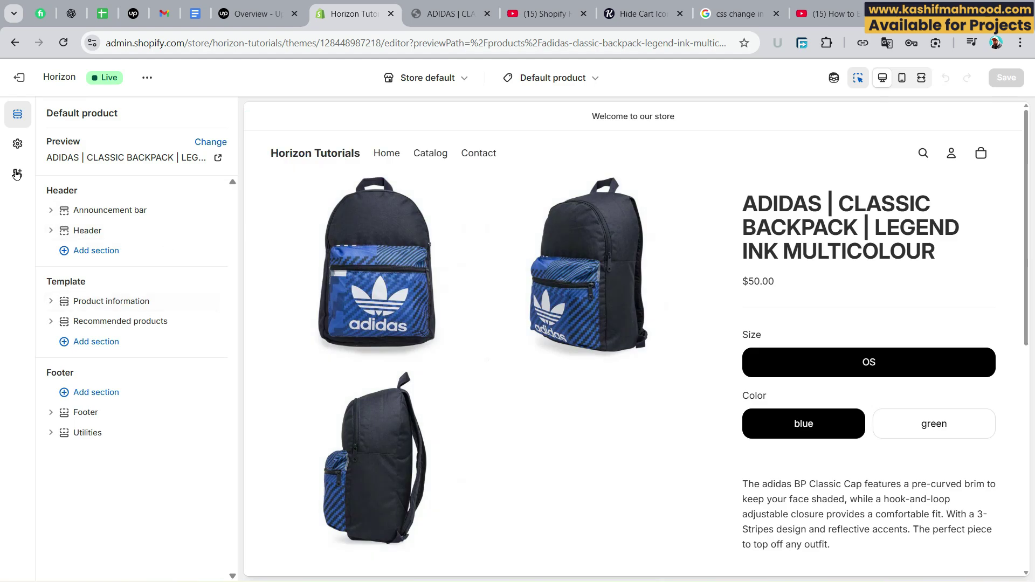
- In the theme settings, open the Custom CSS editor for the entire online store
{"action": "left_click", "coordinate": [15, 145]}
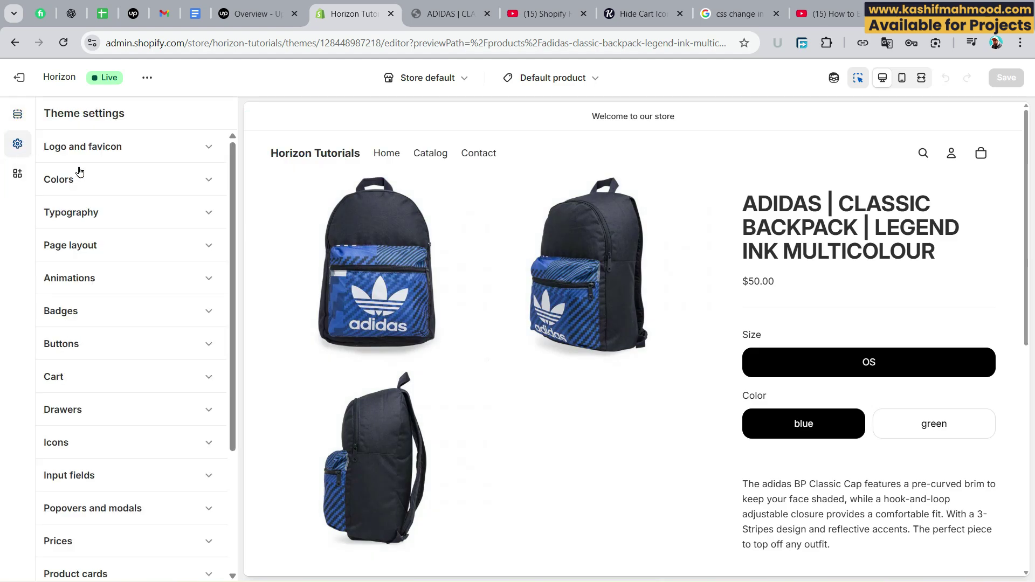
{"action": "scroll", "coordinate": [140, 334], "scroll_direction": "down", "scroll_amount": 3}
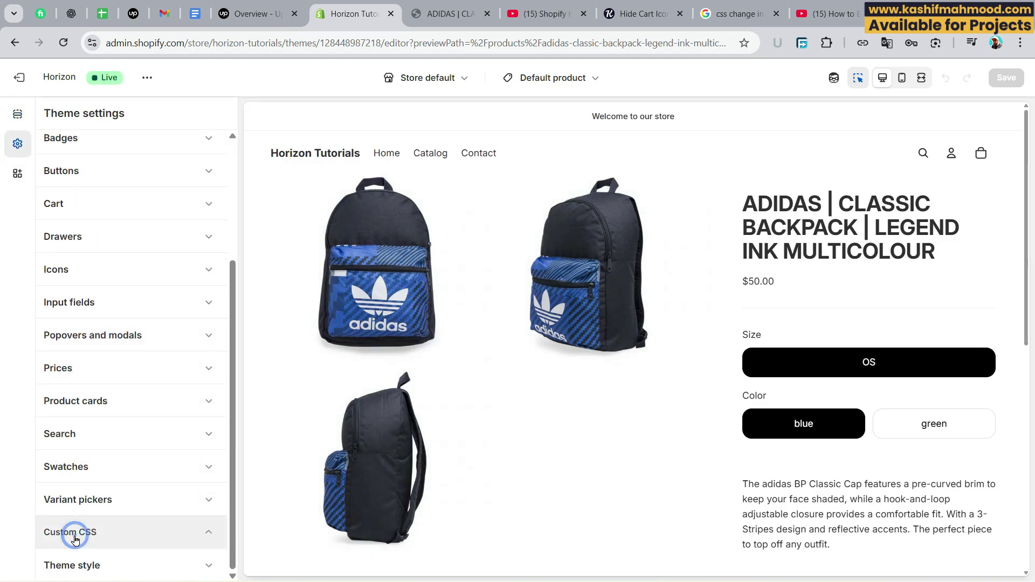
{"action": "left_click", "coordinate": [75, 532]}
{"action": "scroll", "coordinate": [84, 432], "scroll_direction": "down", "scroll_amount": 2}
{"action": "left_click", "coordinate": [82, 499]}
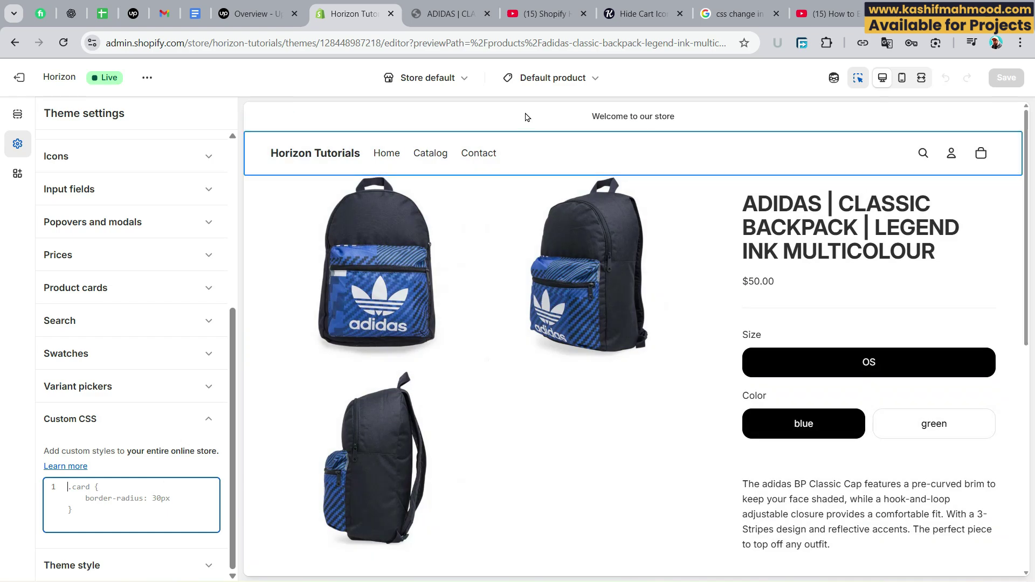
- Switch to the article on hiding the cart icon in the Horizon theme and copy its CSS rule for the header cart icon
{"action": "left_click", "coordinate": [642, 15]}
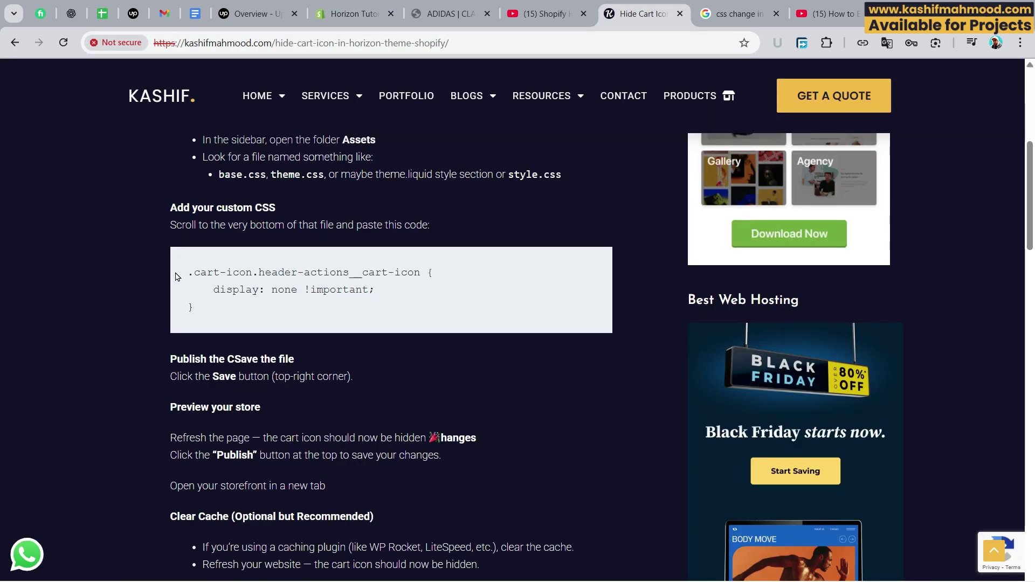
{"action": "left_click_drag", "start_coordinate": [180, 273], "coordinate": [298, 309]}
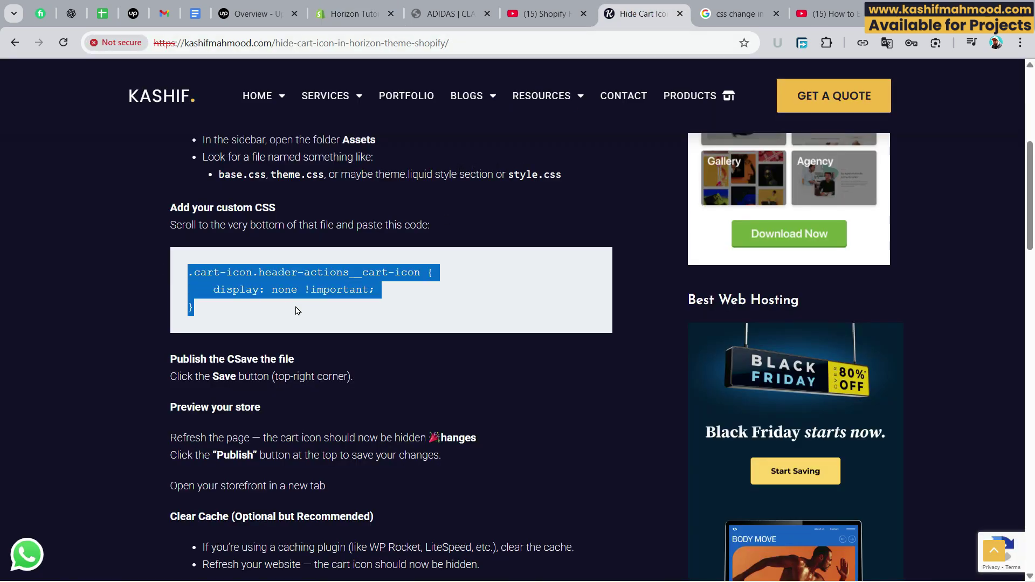
{"action": "right_click", "coordinate": [263, 285]}
{"action": "left_click", "coordinate": [274, 288]}
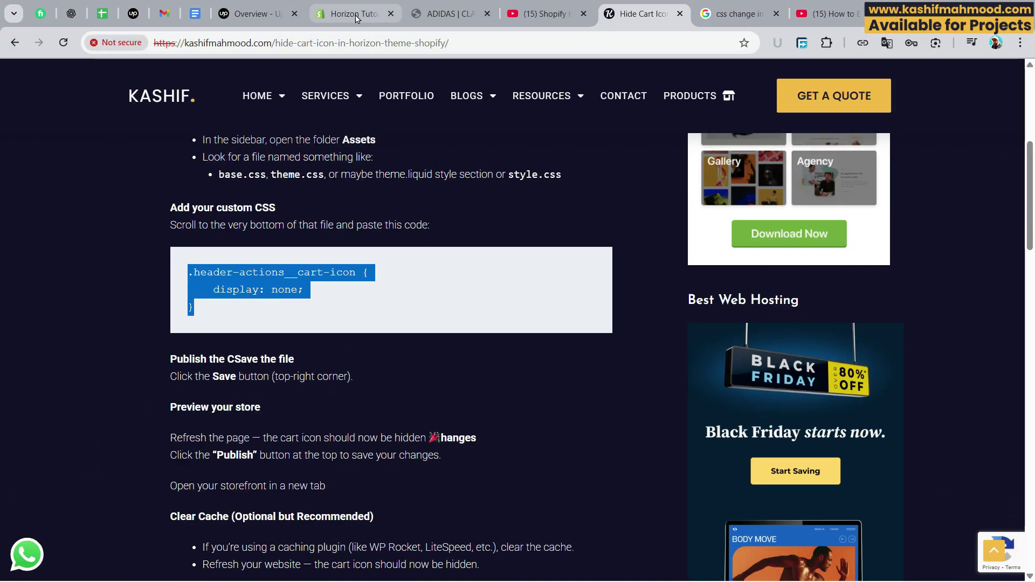
- Back in the theme editor, set the Custom CSS to ".header-actions__cart-icon { display: none; }" and save the theme
{"action": "left_click", "coordinate": [356, 15]}
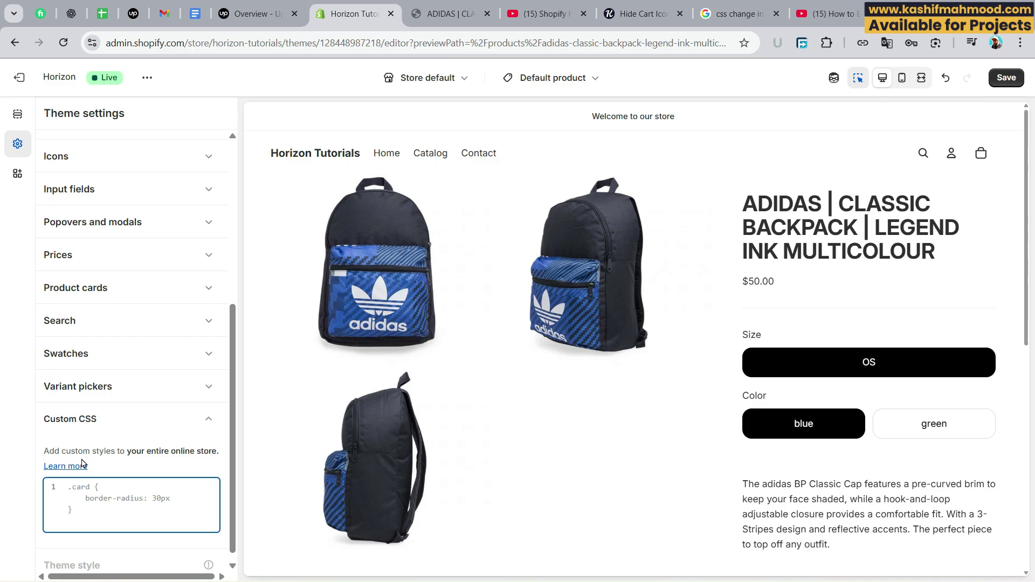
{"action": "key", "text": "ctrl+a"}
{"action": "key", "text": "ctrl+v"}
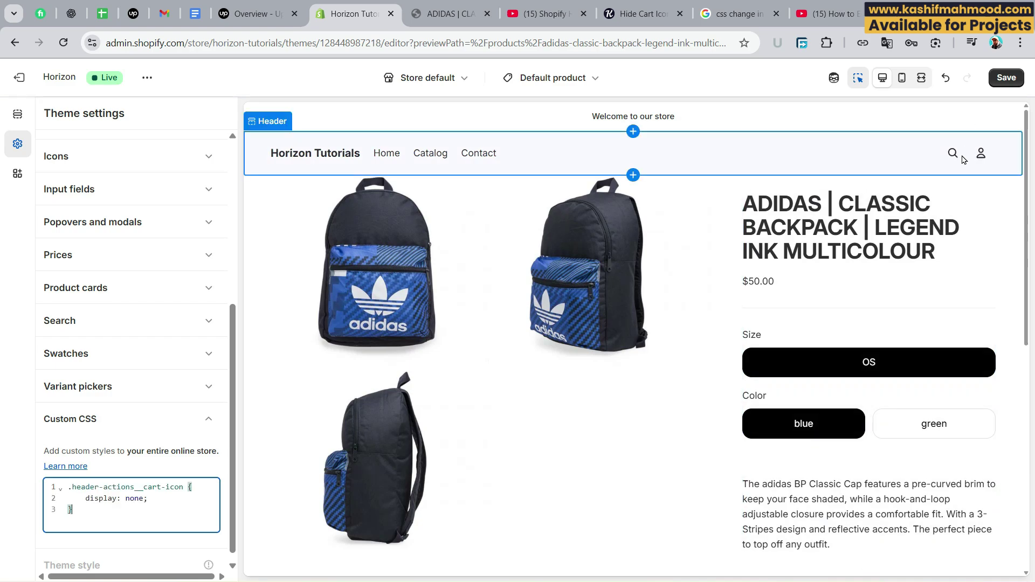
{"action": "left_click", "coordinate": [1007, 79]}
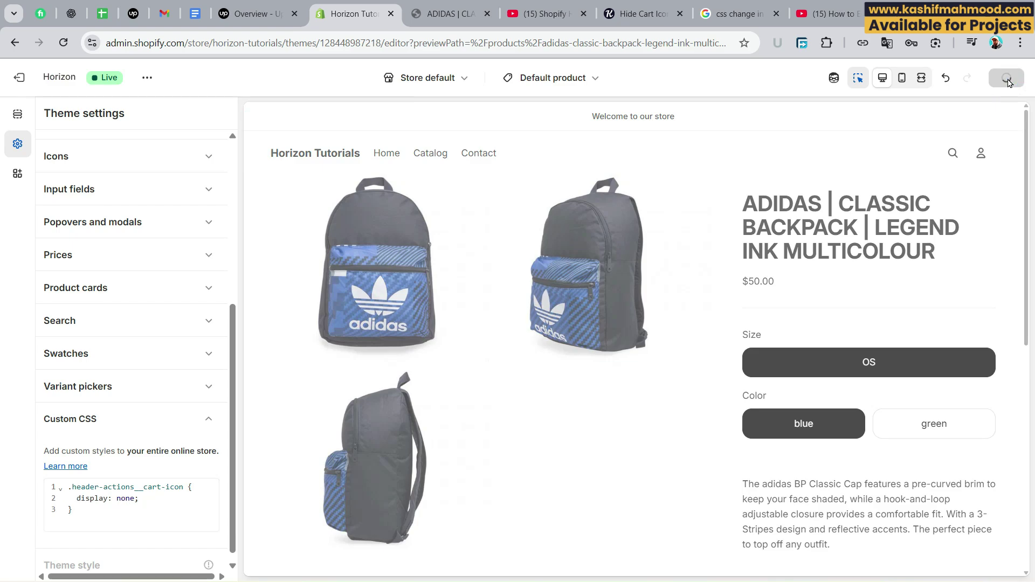
- Switch to the backpack's storefront page, close the developer tools and reload the page to check the header
{"action": "left_click", "coordinate": [446, 14]}
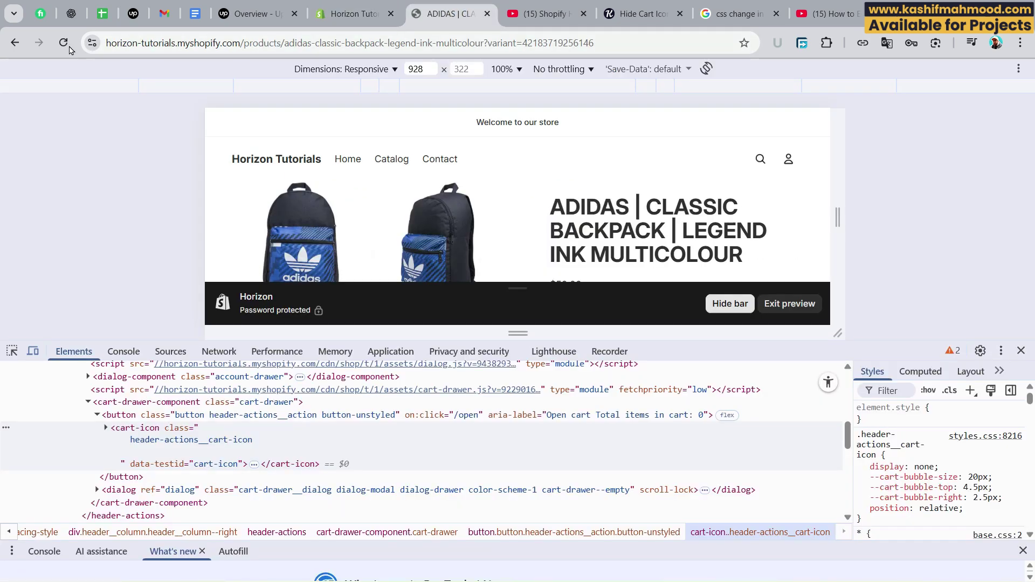
{"action": "key", "text": "F12"}
{"action": "left_click", "coordinate": [63, 43]}
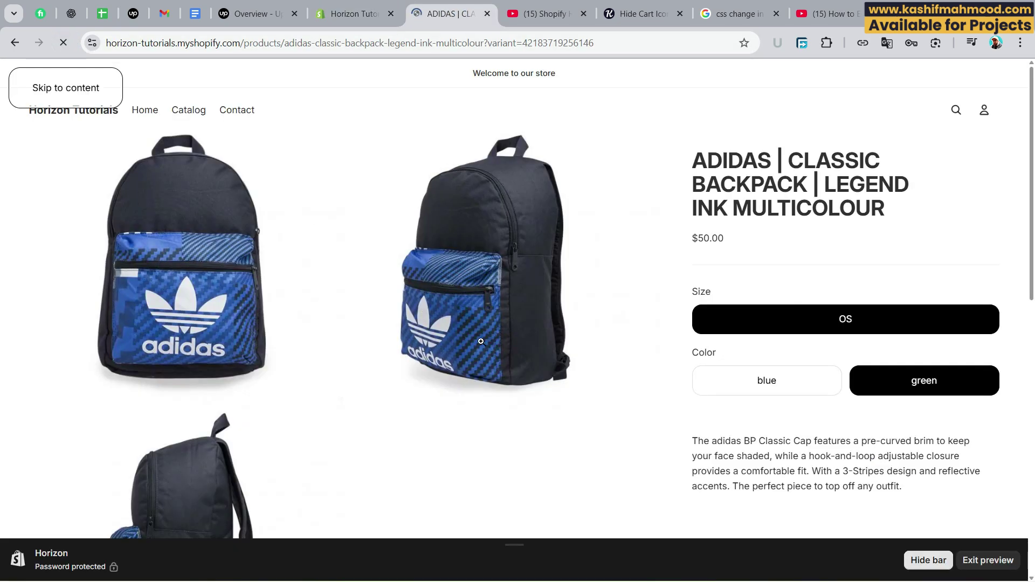